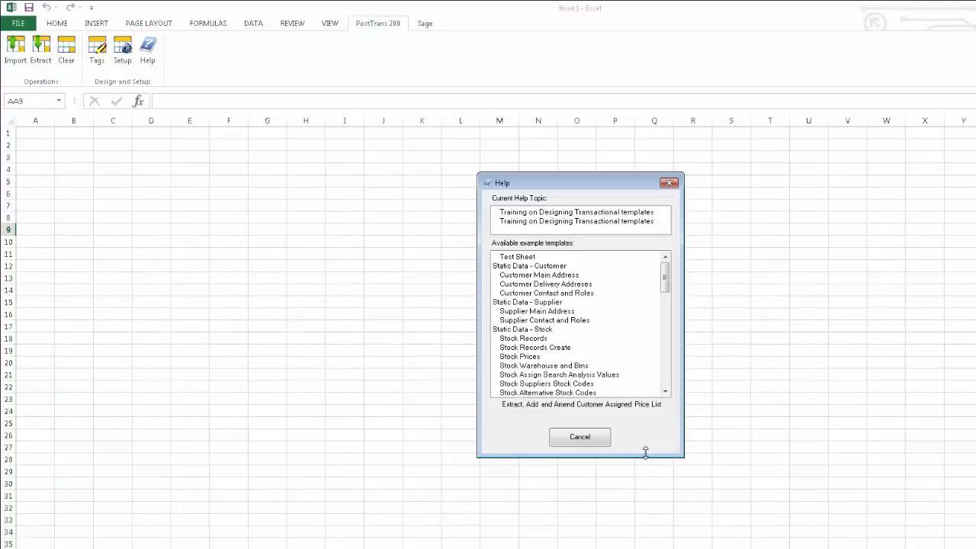
Step: Open the Customer Band Assignments template from the Pricing examples as Sage200Price.xls
left_click(665, 377)
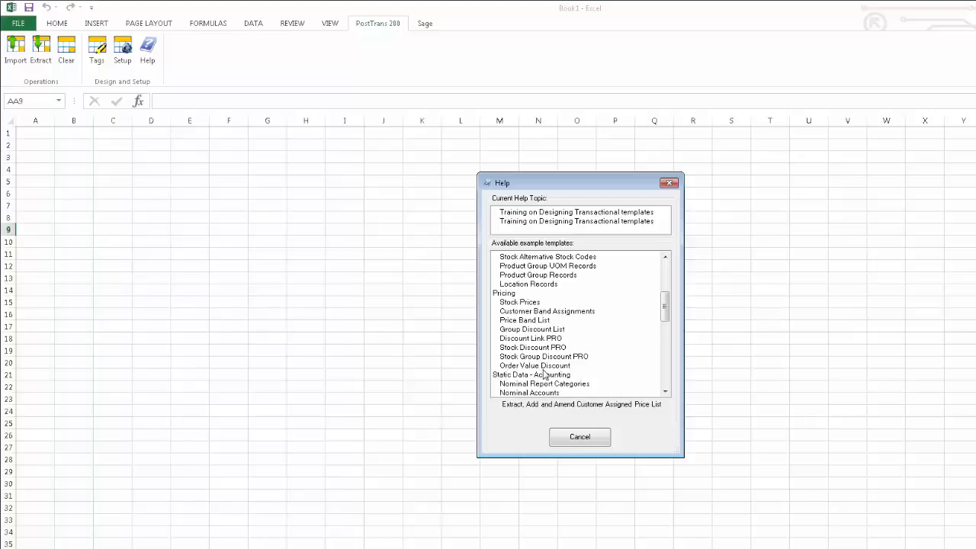
left_click(589, 313)
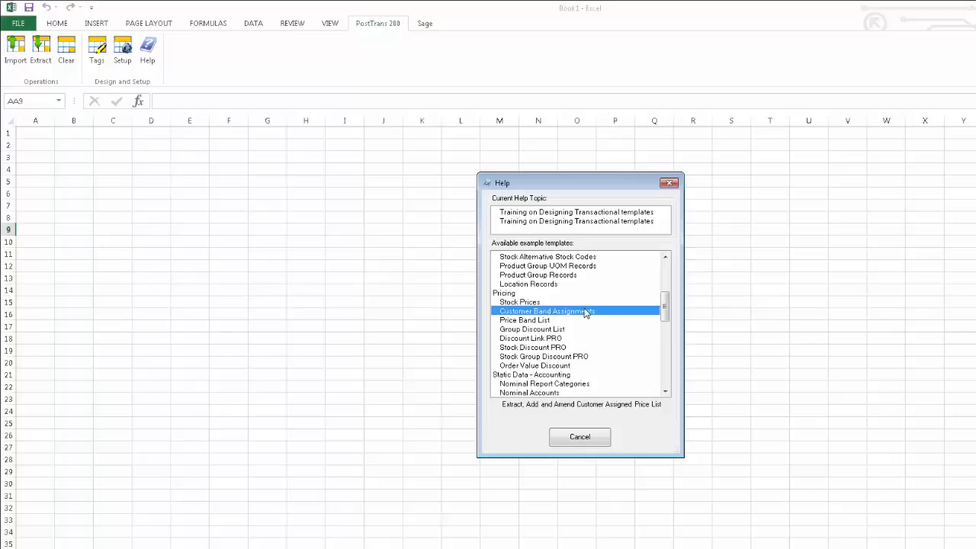
double_click(584, 312)
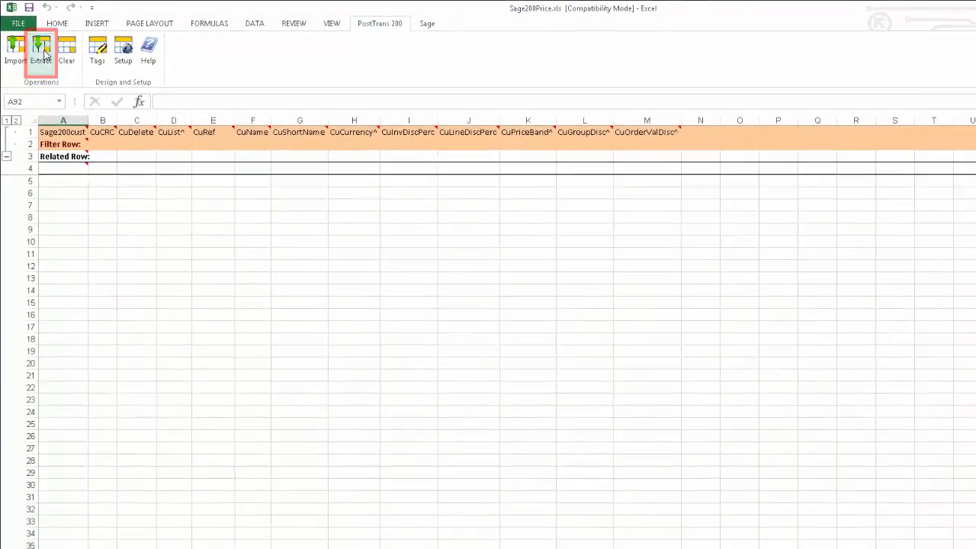
Step: Extract all 73 Sage 200 customer records into the sheet using Overwrite All
left_click(42, 52)
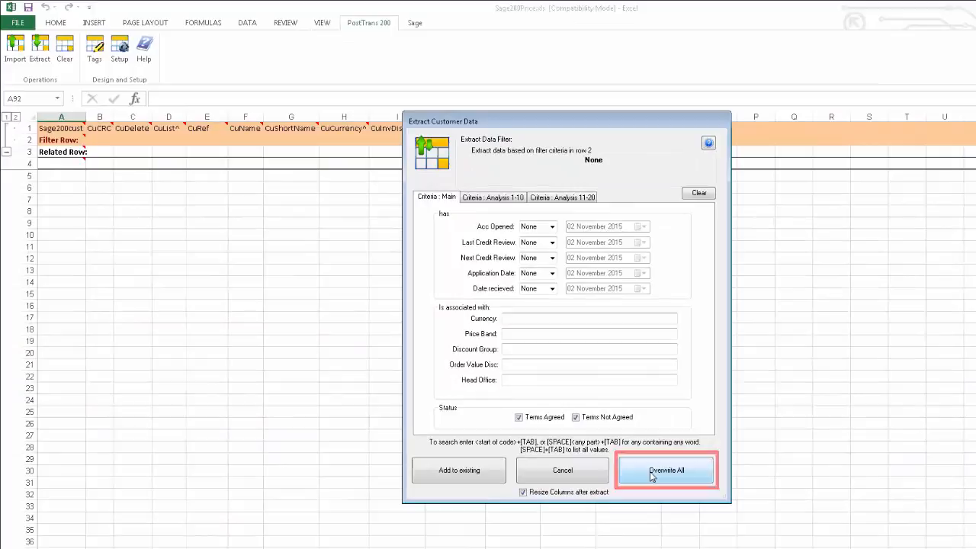
left_click(563, 494)
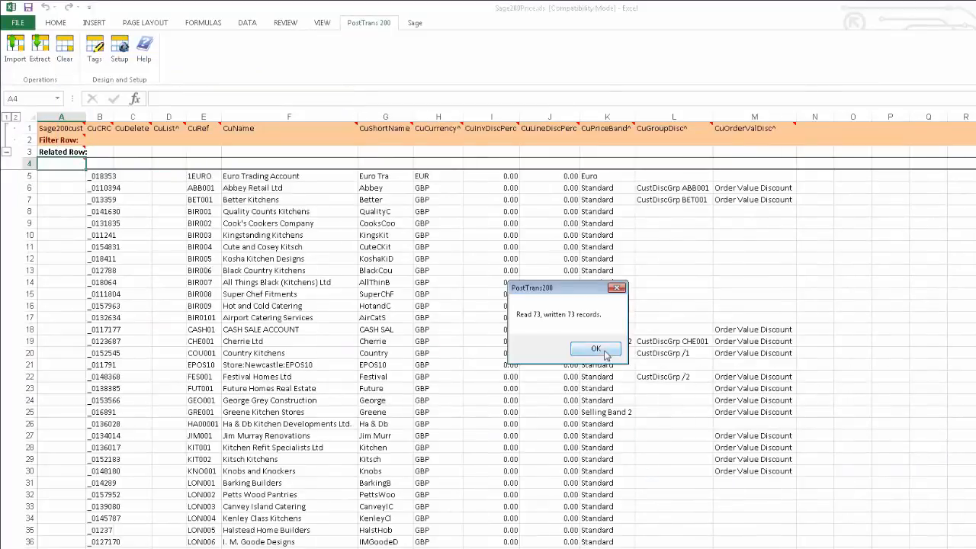
left_click(597, 349)
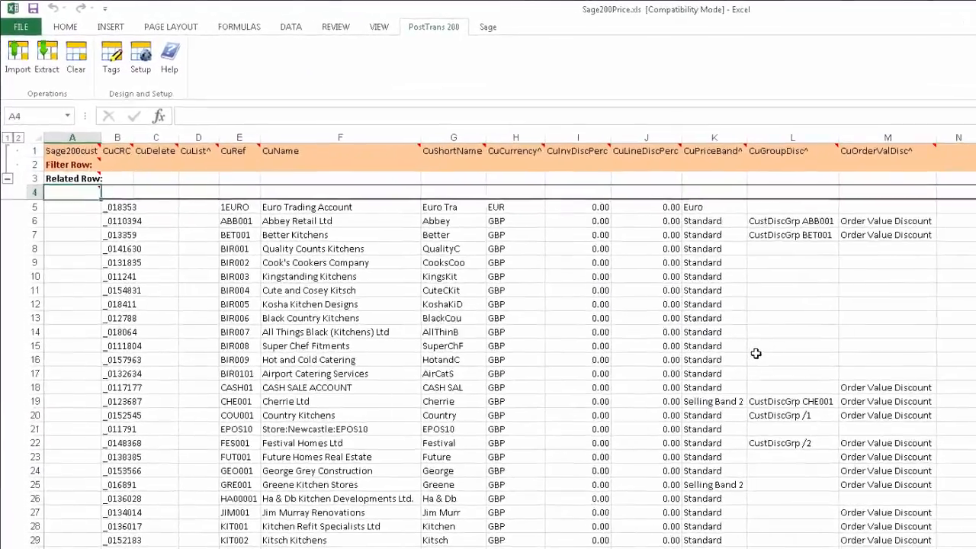
left_click(323, 221)
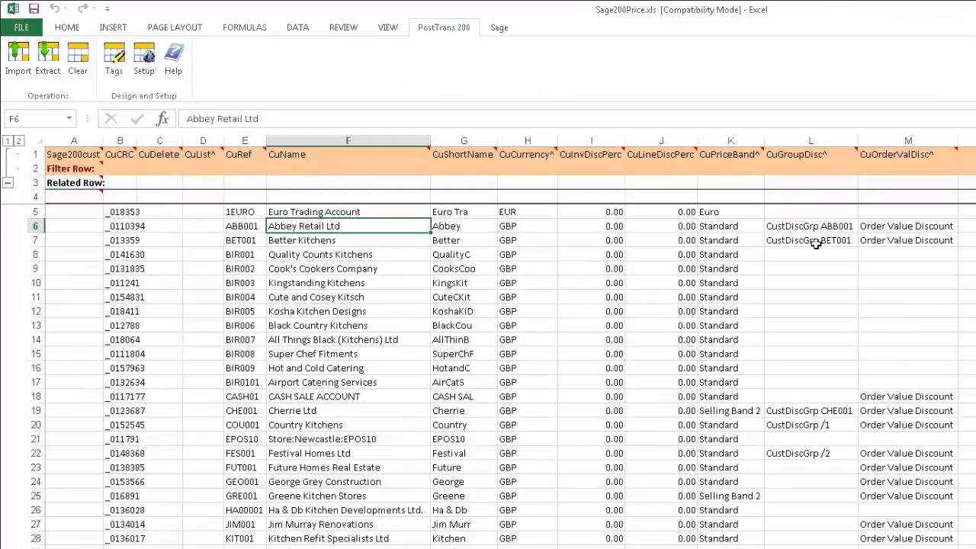
left_click(809, 225)
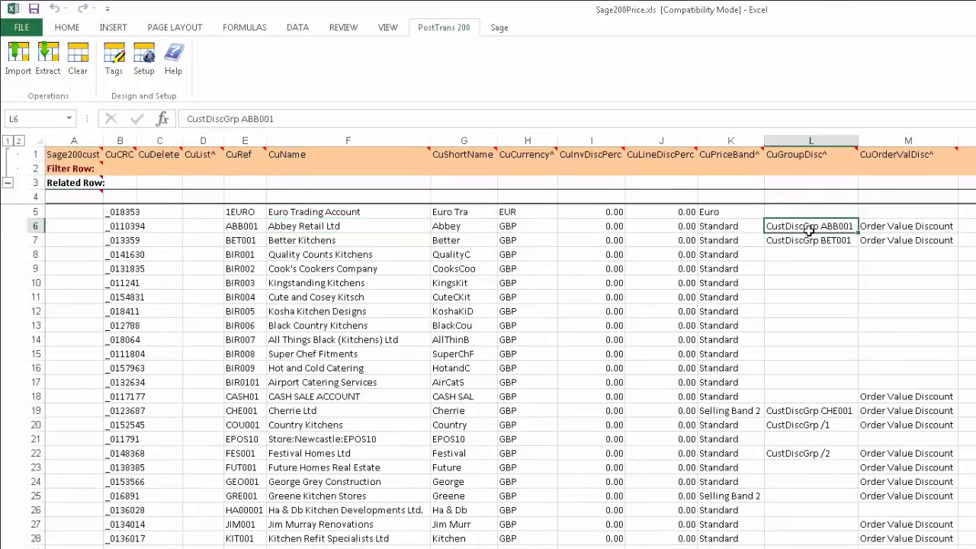
left_click(890, 225)
left_click(739, 227)
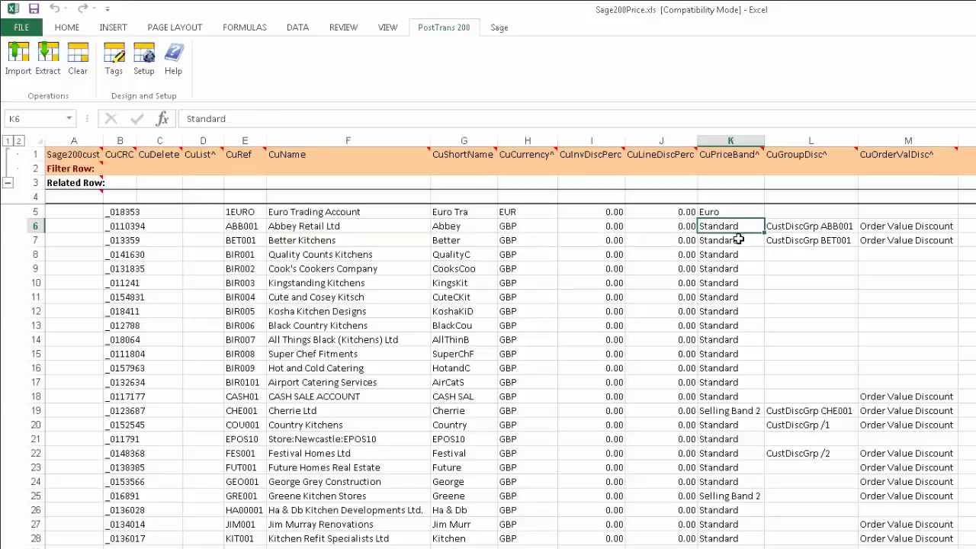
left_click(735, 159)
left_click(802, 158)
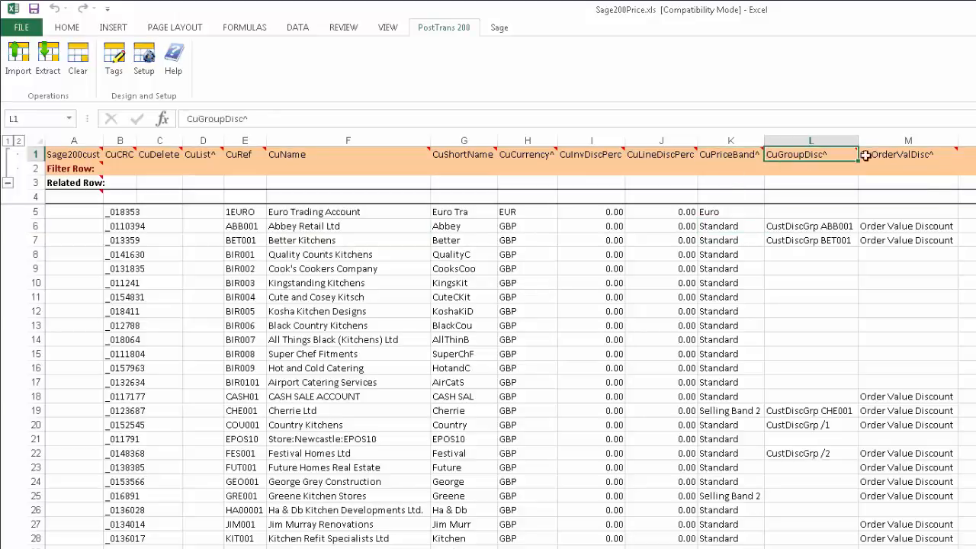
left_click(889, 154)
left_click(853, 241)
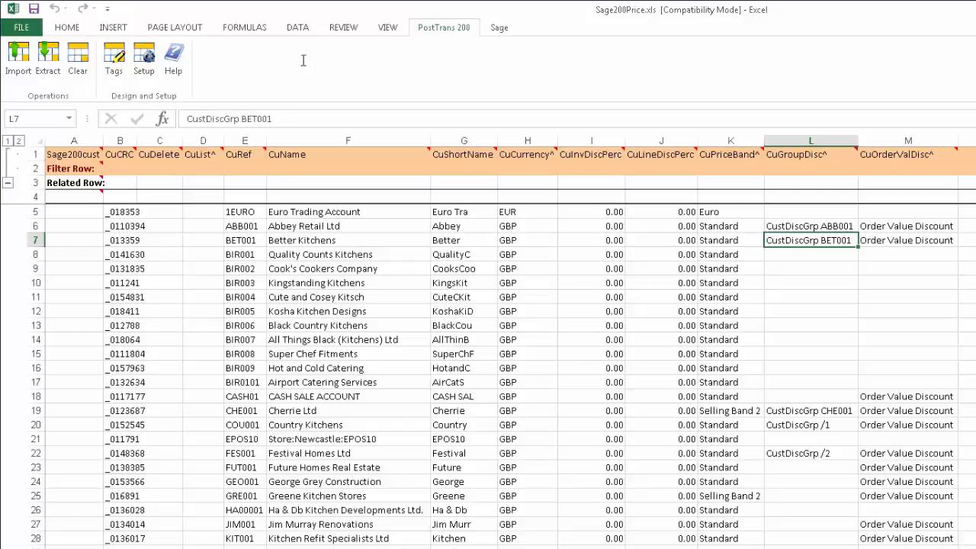
left_click(120, 64)
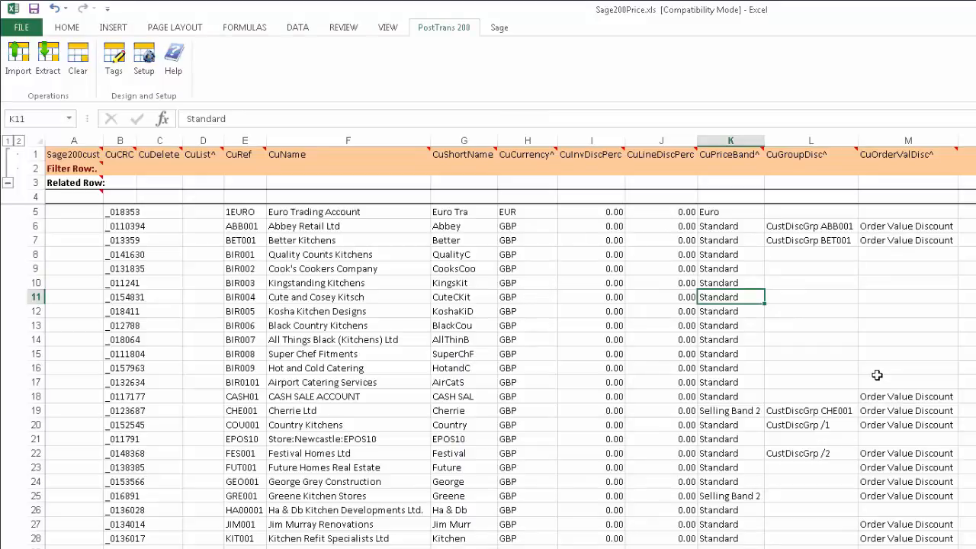
Step: Give Cute and Cosey Kitsch Selling Band 4 in K11 and CustDiscGrp ABB001 in L11
type("se")
key("Tab")
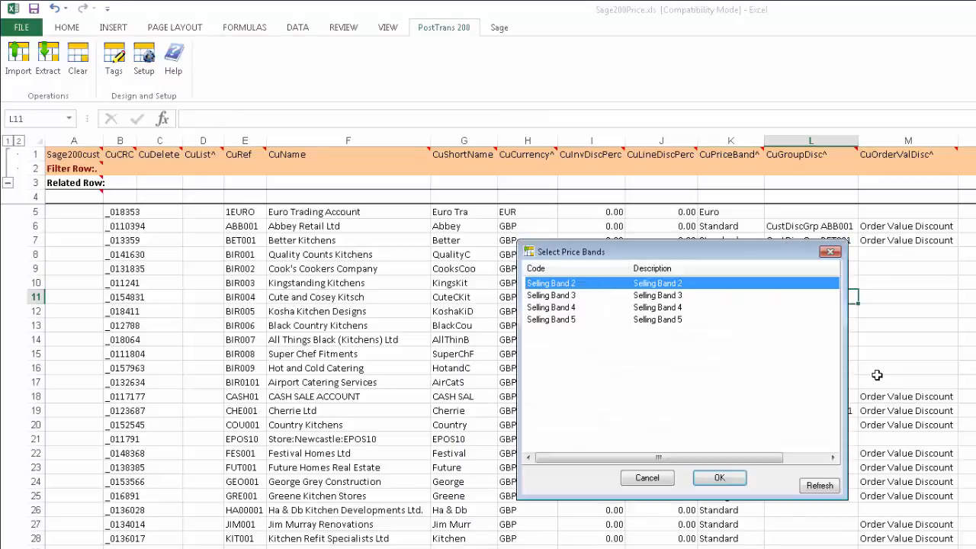
key("Down")
key("Down")
key("Down")
key("Up")
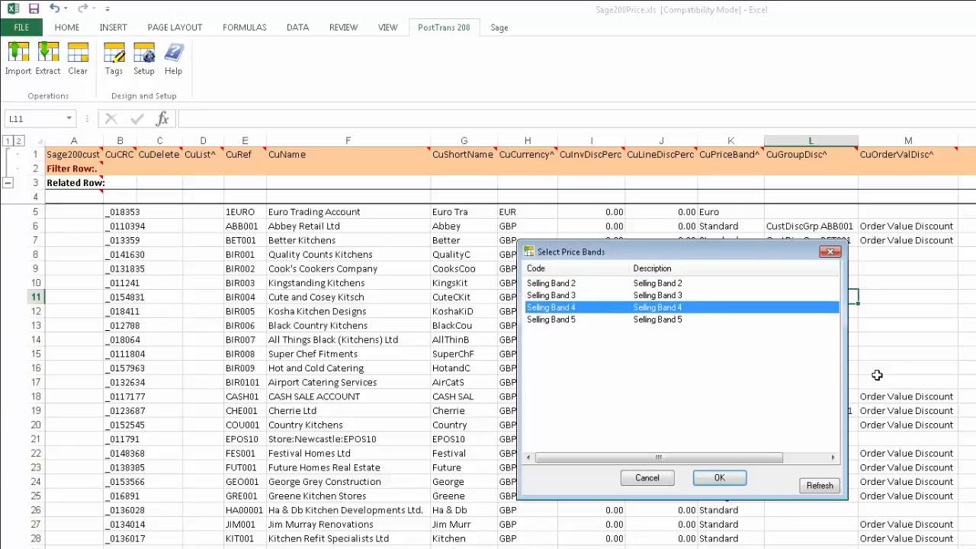
key("Return")
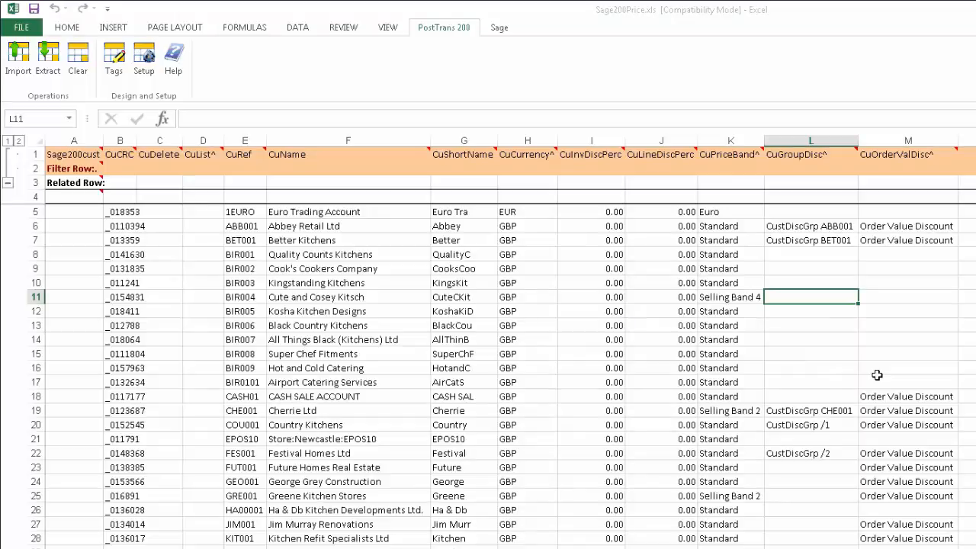
key("Tab")
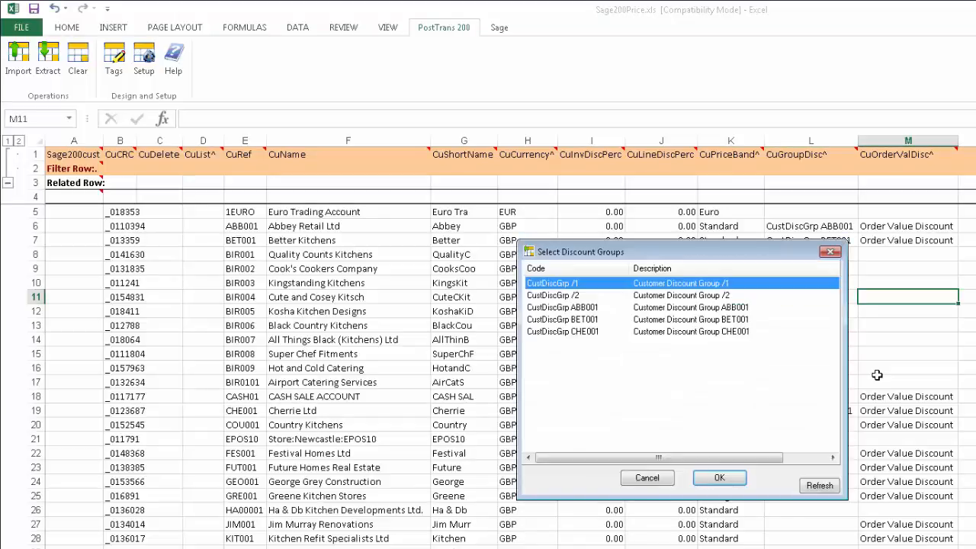
left_click(583, 309)
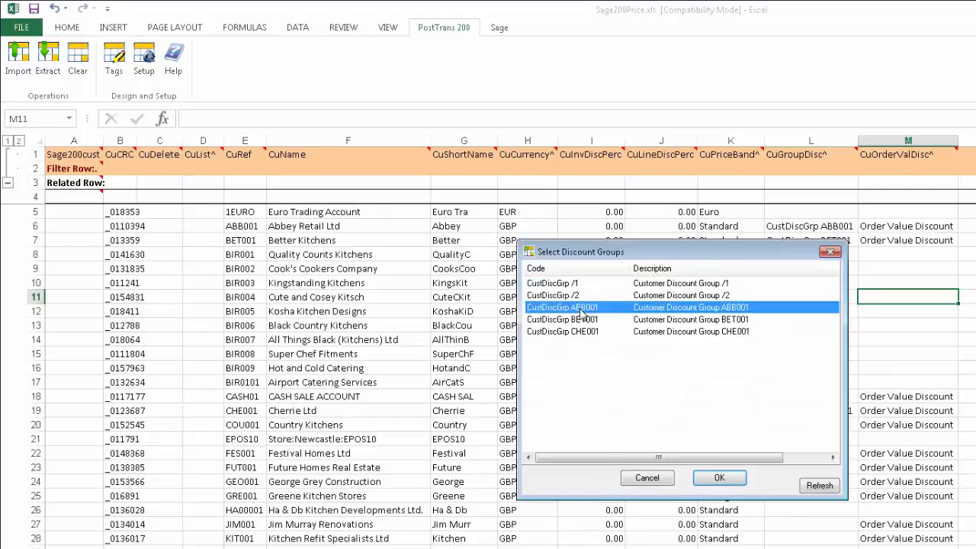
double_click(583, 310)
Step: Copy the Selling Band 4 / CustDiscGrp ABB001 pair from K11:L11 into rows 14 and 15
left_click(815, 312)
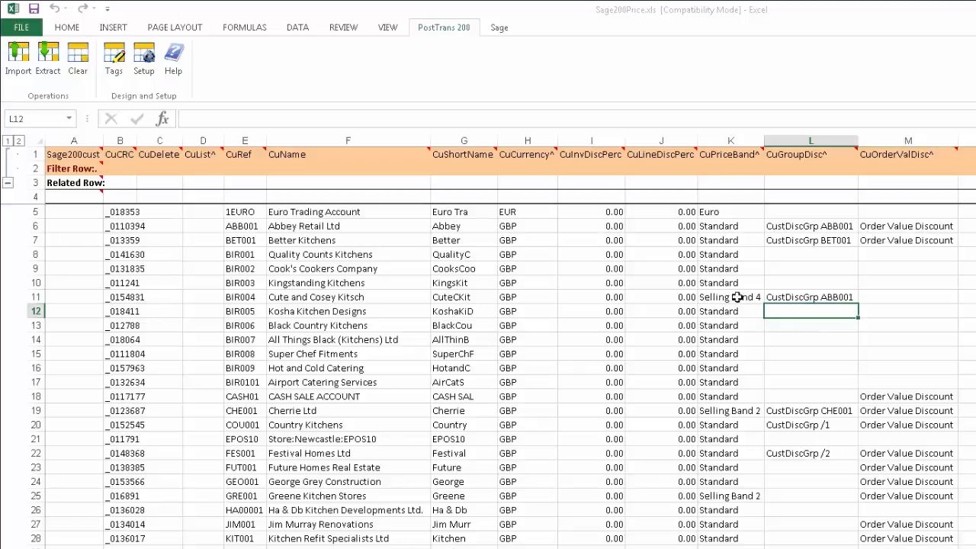
left_click_drag(737, 298, 809, 298)
key("ctrl+c")
left_click(733, 340)
key("ctrl+v")
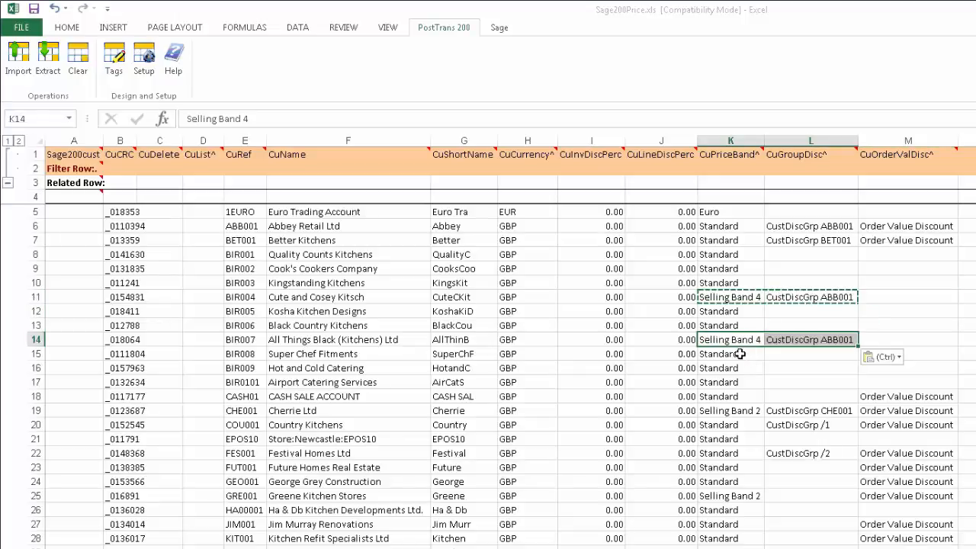
left_click(739, 354)
key("ctrl+v")
left_click(767, 382)
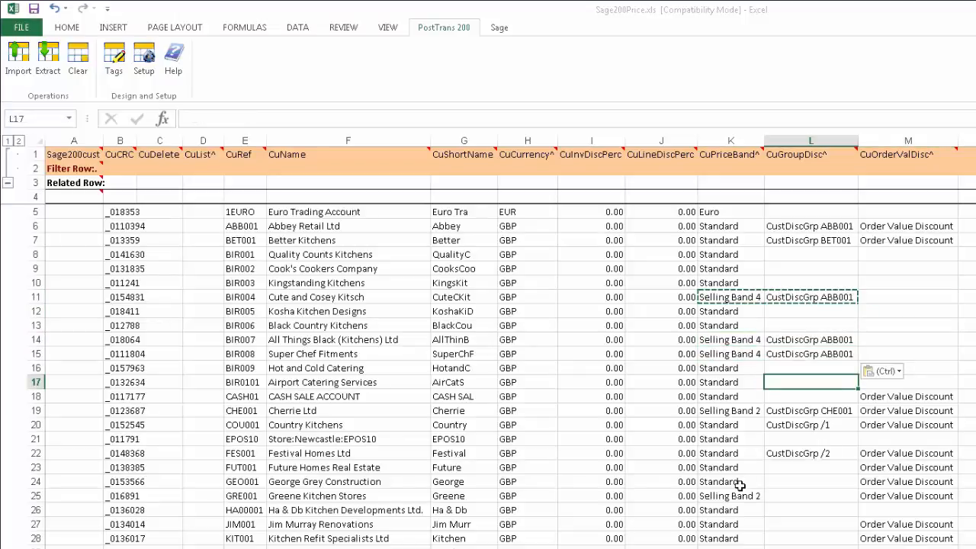
Step: Enter 'Order Value Discount' in M14 for All Things Black
left_click(901, 329)
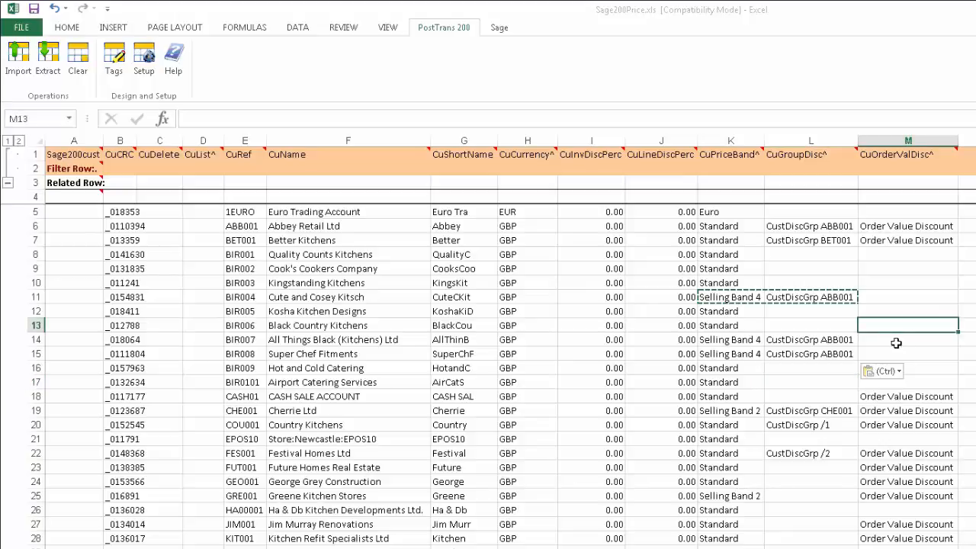
left_click(900, 338)
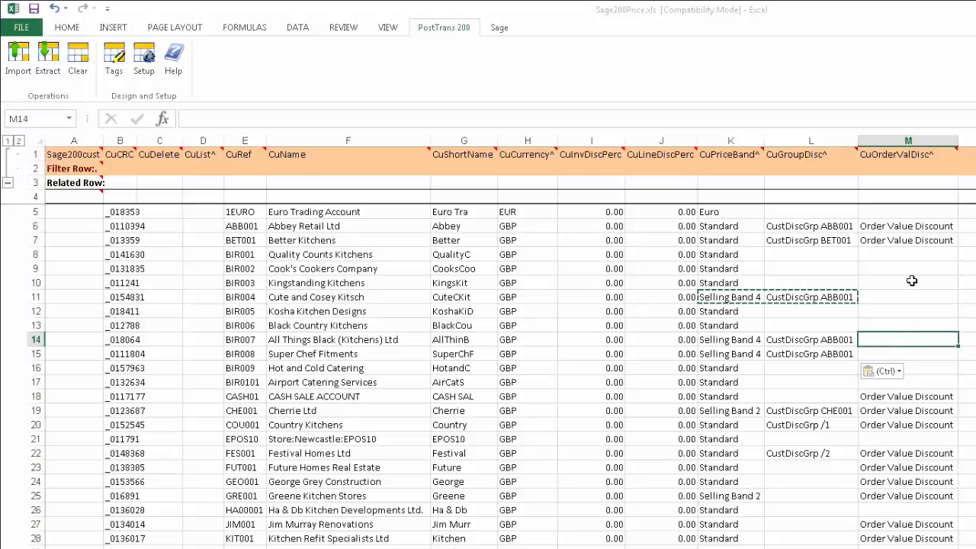
type("Order Value Discount")
key("Tab")
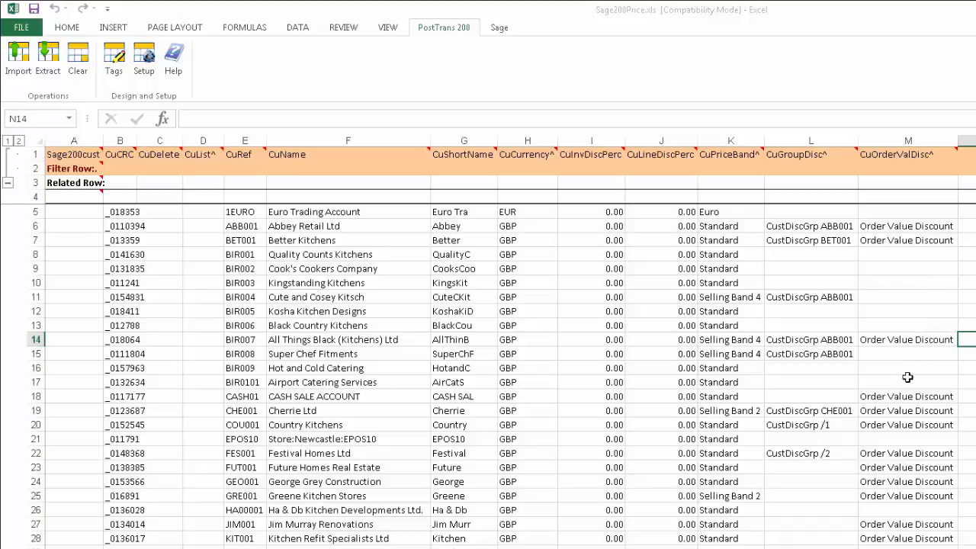
left_click(905, 356)
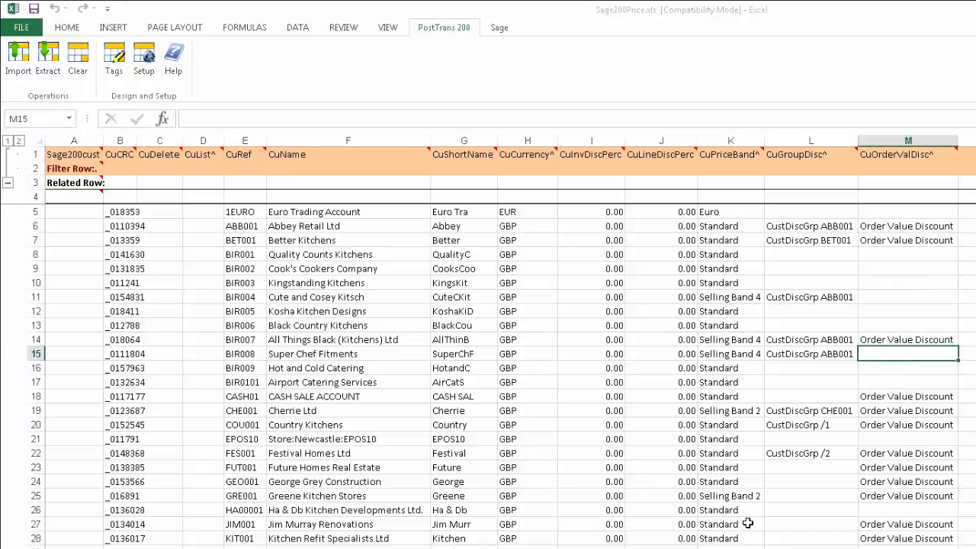
Step: Set the row 32 customer's price band to Selling Band 4
left_click(730, 548)
key("F2")
key("Tab")
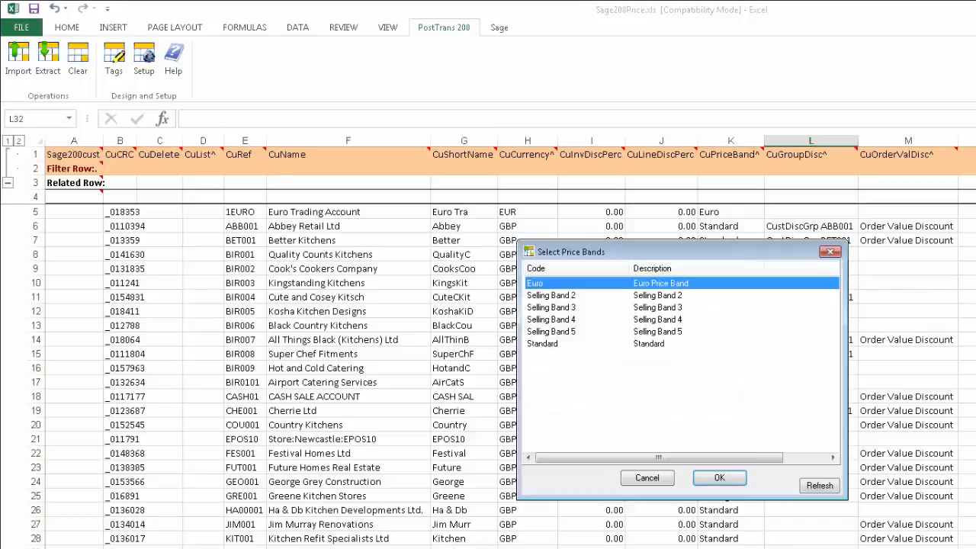
double_click(593, 320)
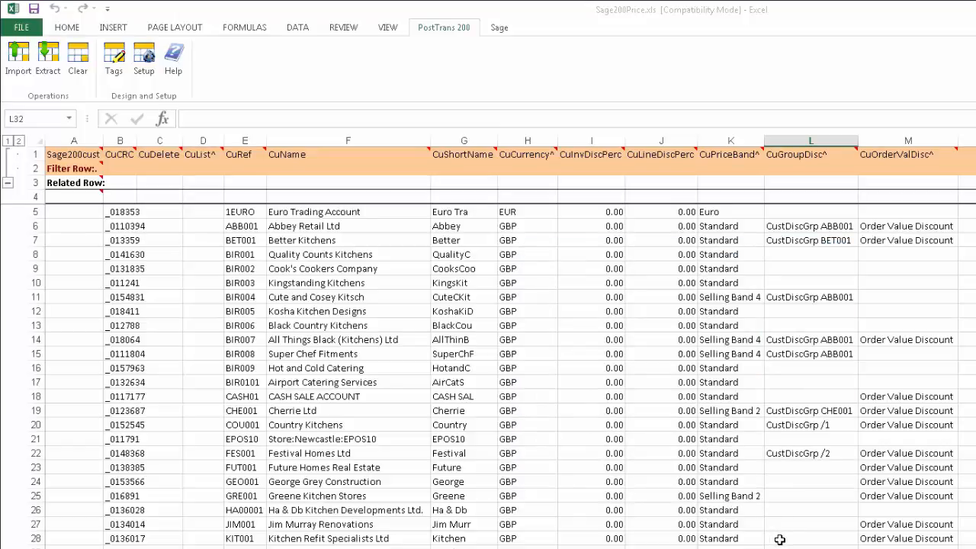
Step: Import the changes to Sage 200 with default settings, updating 4 records with 0 errors
left_click(24, 64)
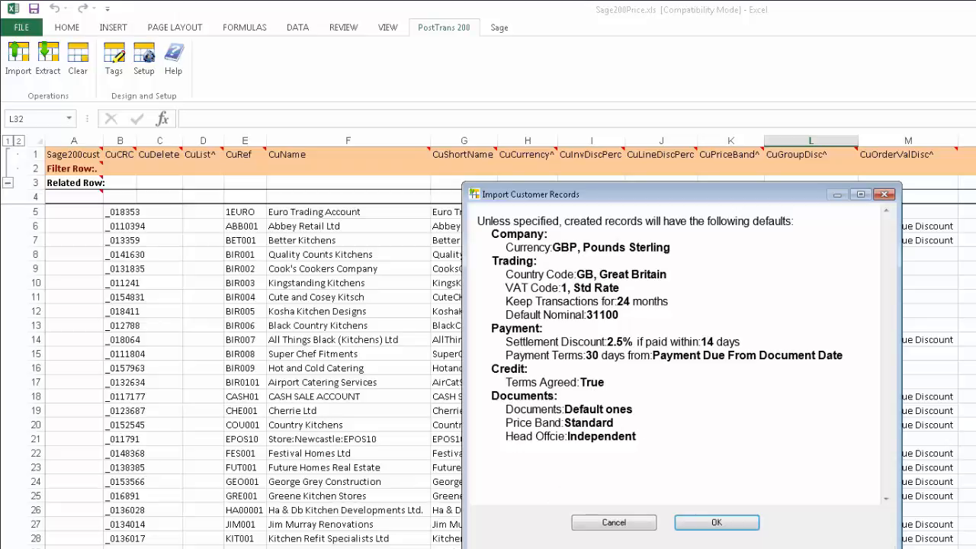
left_click(733, 526)
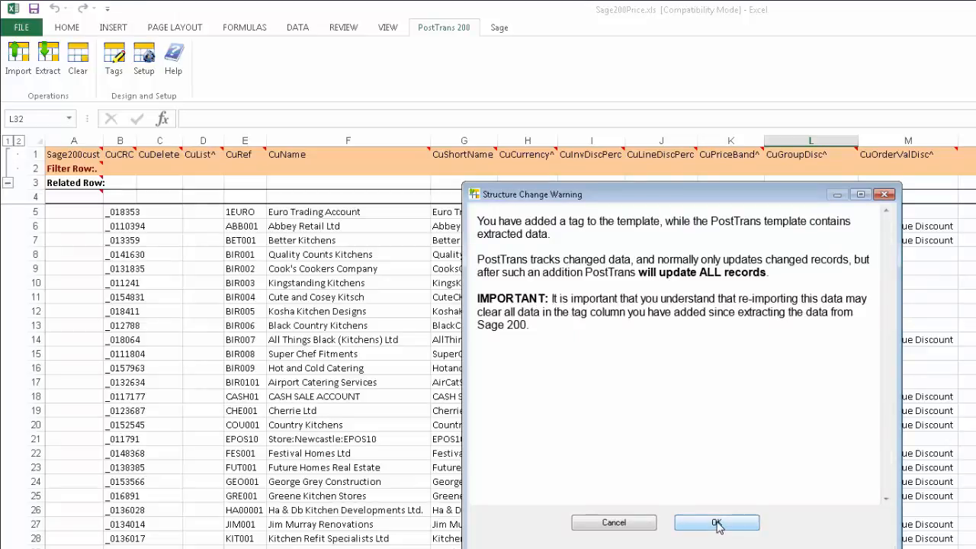
left_click(716, 523)
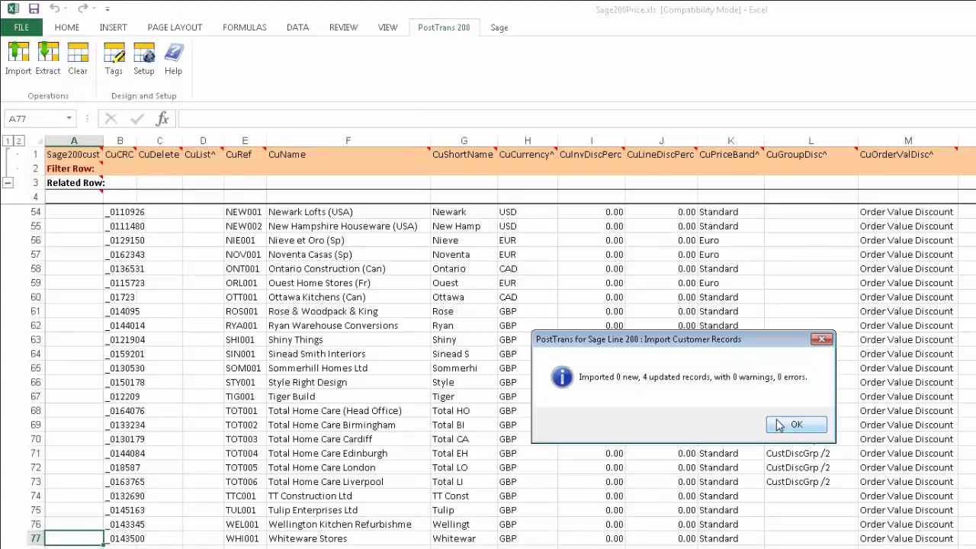
left_click(778, 425)
scroll(504, 377, "up", 9)
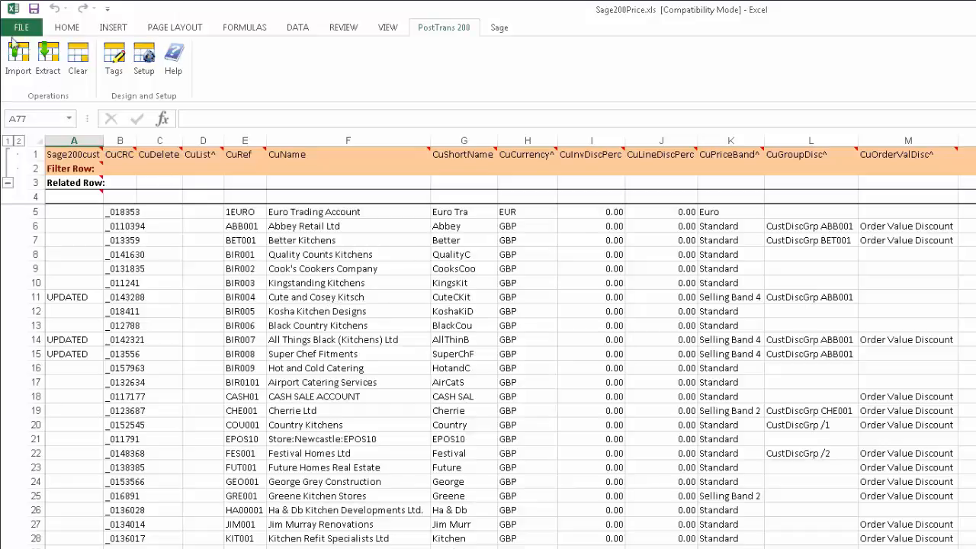
Step: Re-extract all 73 customers with overwrite, select K11:L11, then switch to posttrans.co.uk in Chrome
left_click(45, 58)
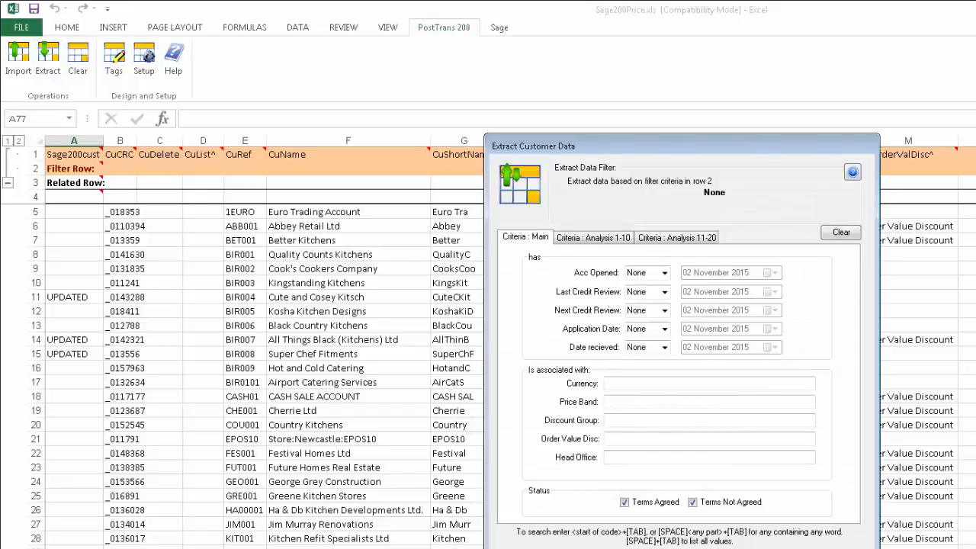
left_click(788, 547)
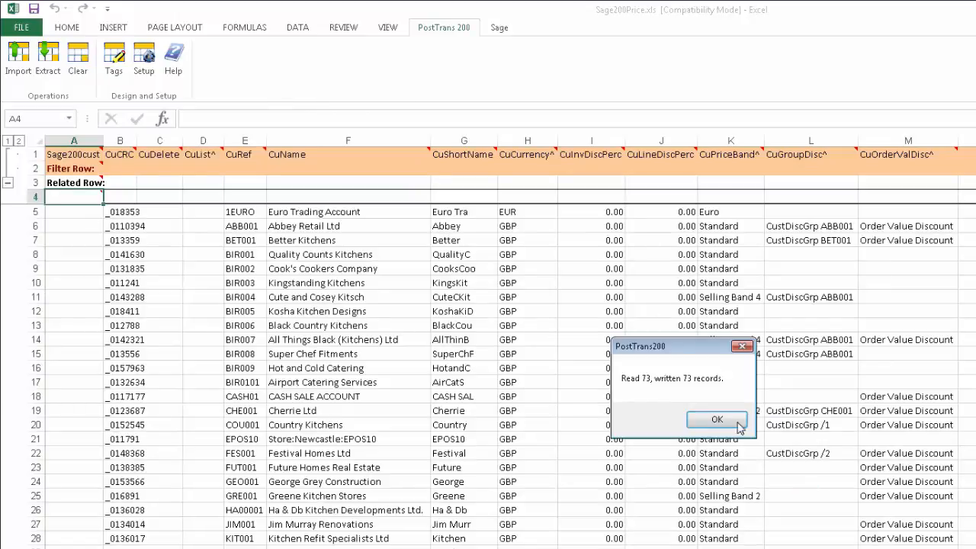
left_click(717, 420)
left_click_drag(730, 297, 839, 299)
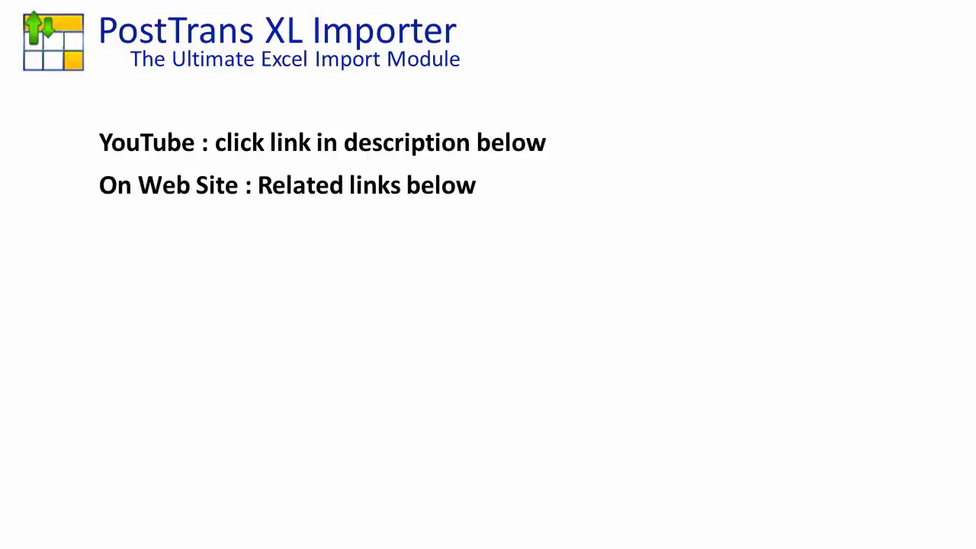
key("alt+Tab")
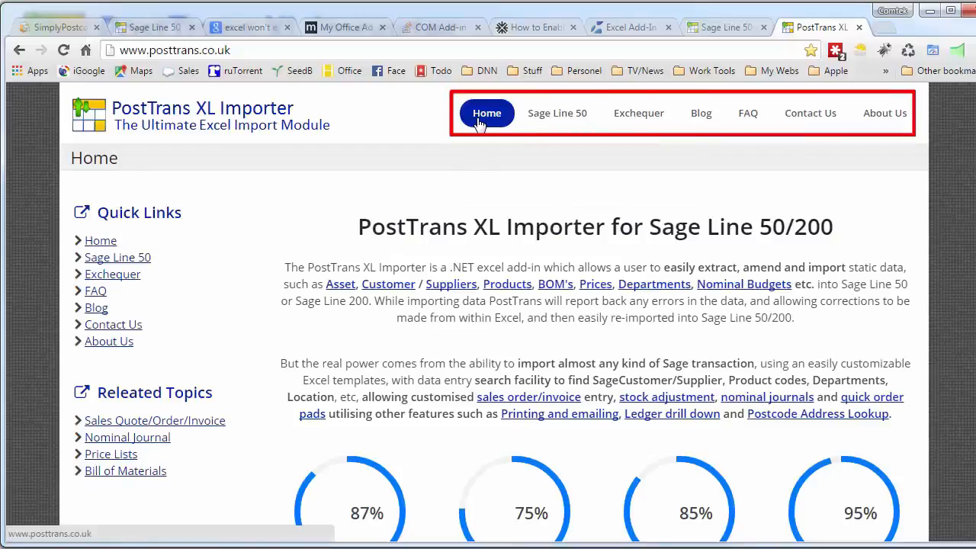
Step: Go to the Sage Line 50 Training page through the site's navigation menu
mouse_move(539, 116)
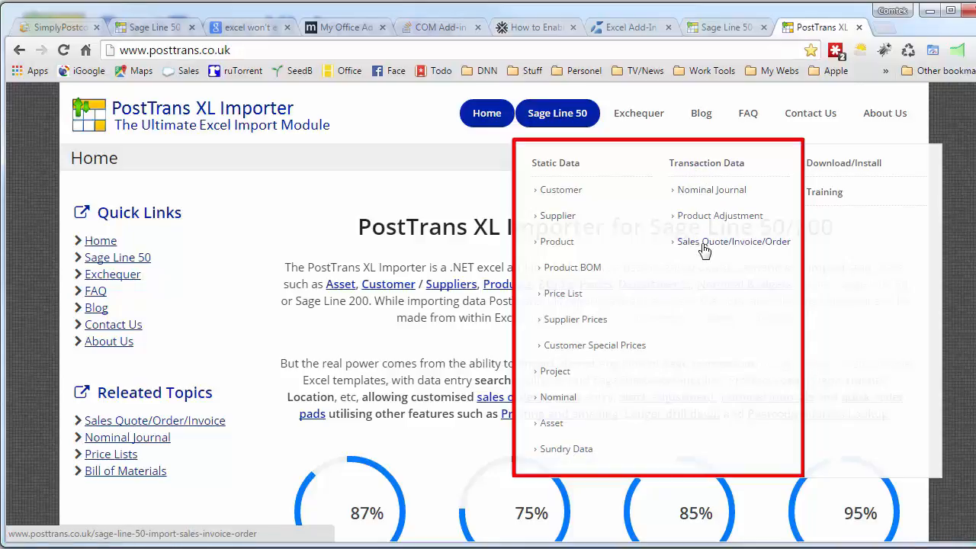
left_click(820, 196)
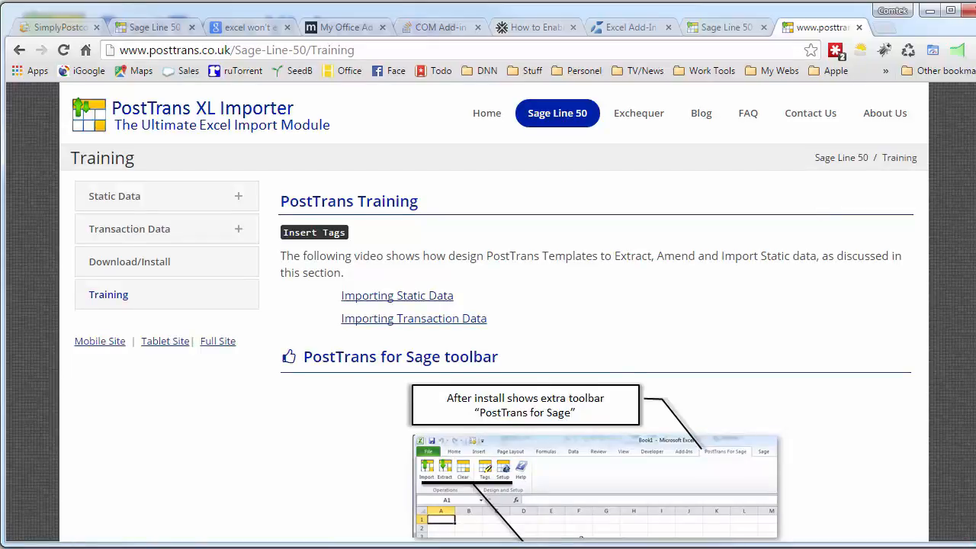
Step: Scroll down the Training page's video links and go to the PostTrans blog
scroll(596, 343, "down", 20)
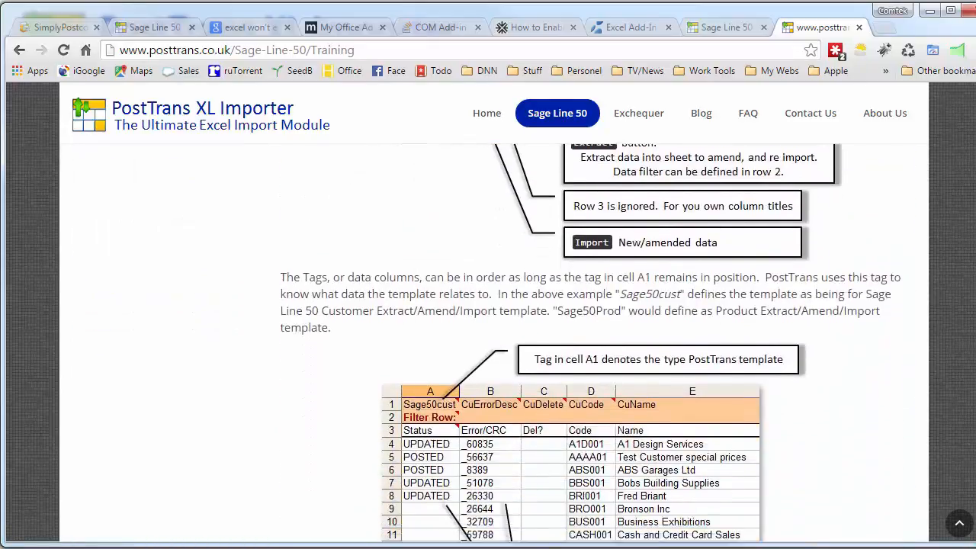
scroll(596, 343, "down", 2)
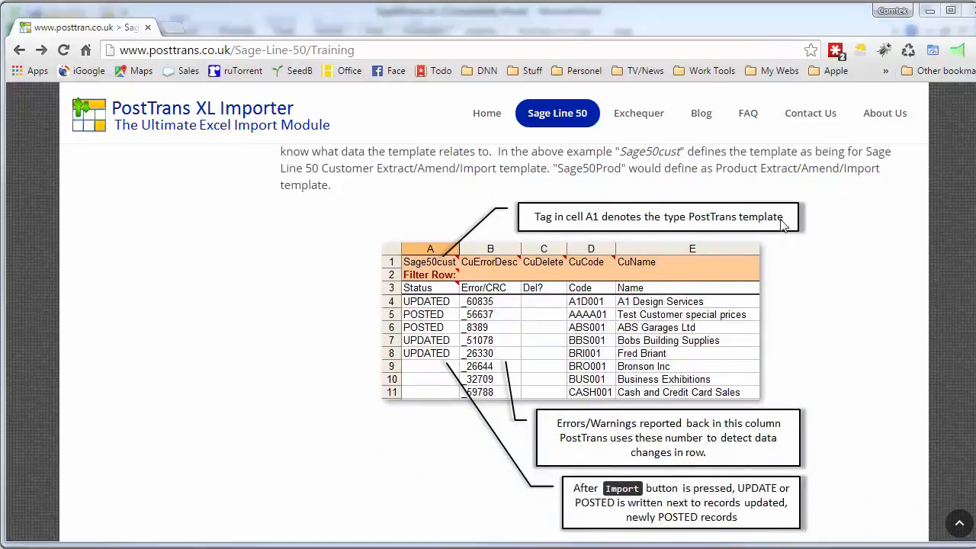
left_click(700, 122)
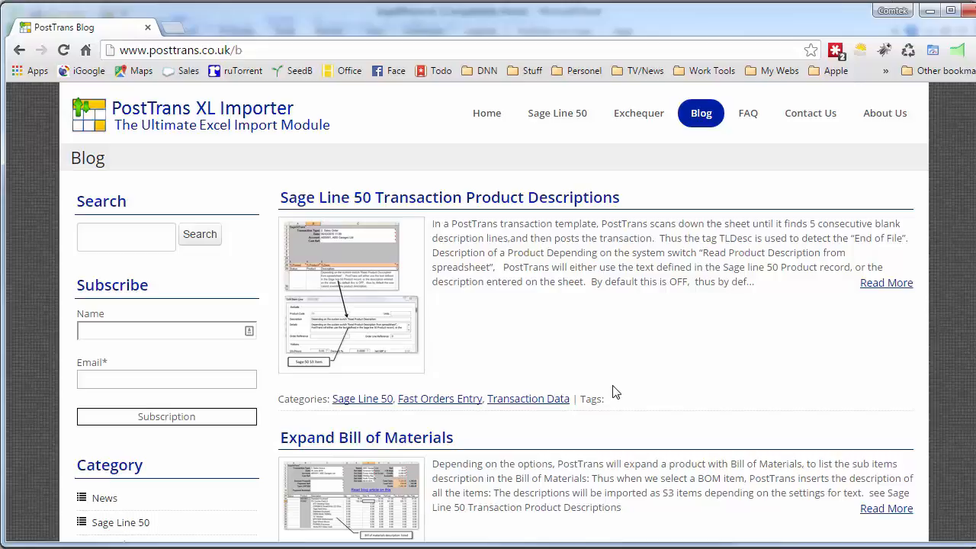
Step: Scroll through the blog posts, then return to the Sage50trans.xls workbook
scroll(610, 404, "down", 2)
scroll(573, 375, "down", 3)
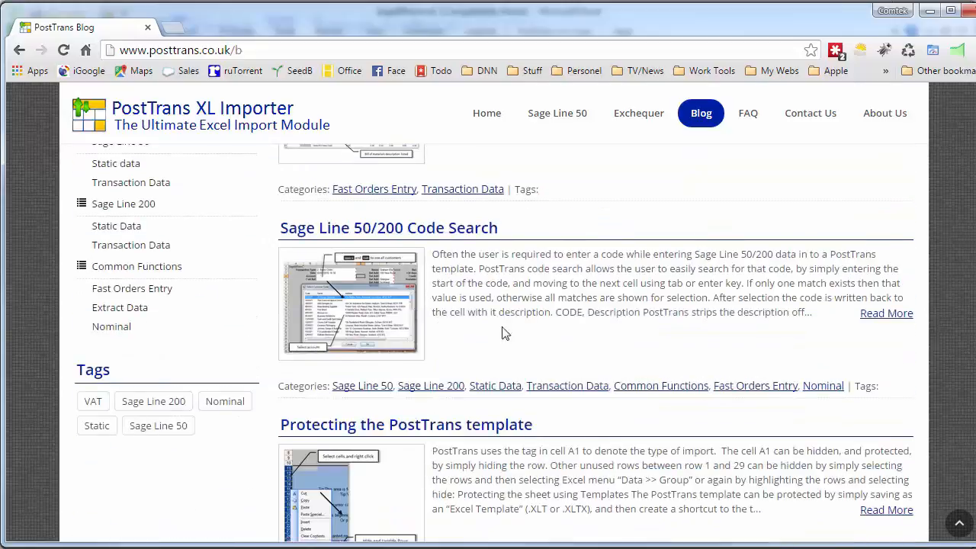
scroll(593, 387, "down", 3)
scroll(711, 367, "down", 3)
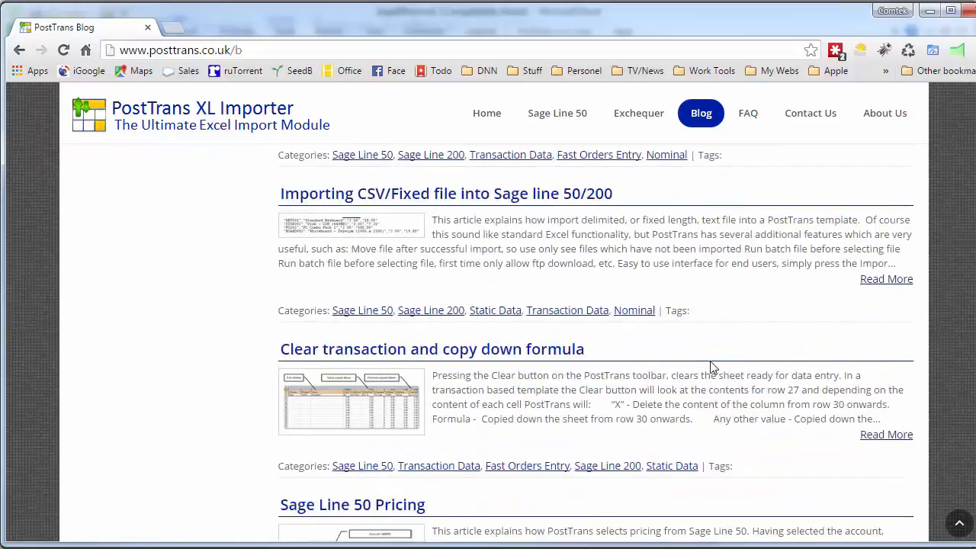
scroll(732, 369, "down", 2)
scroll(797, 387, "down", 3)
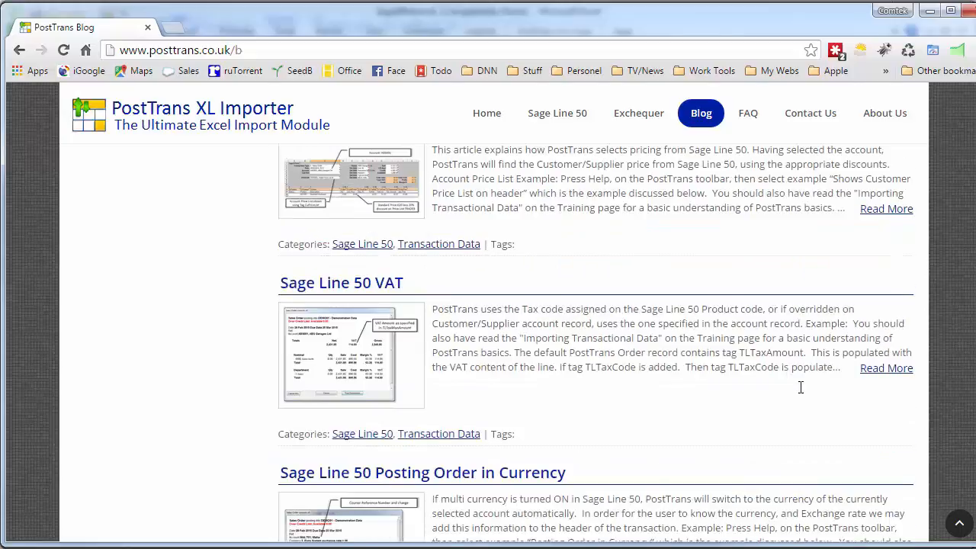
scroll(800, 387, "down", 2)
scroll(778, 398, "down", 1)
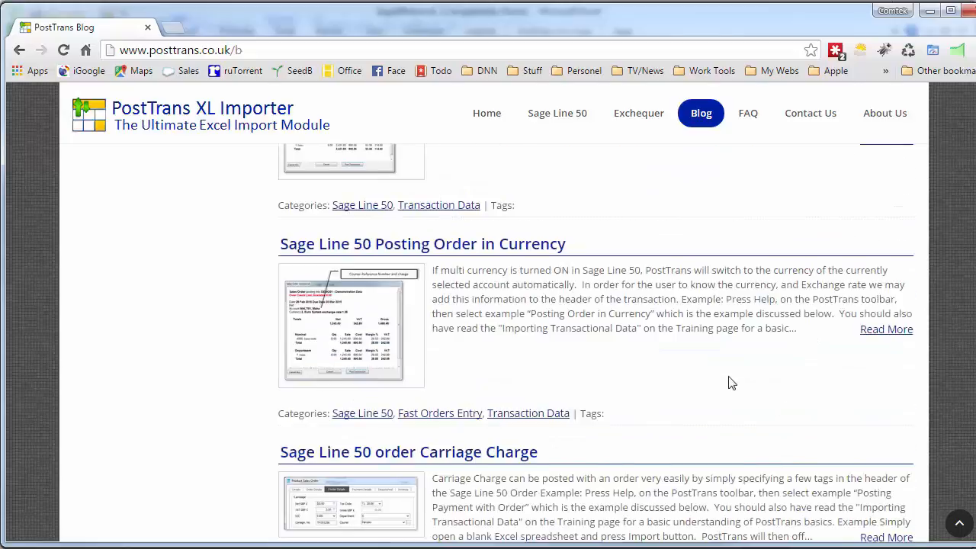
scroll(763, 355, "up", 2)
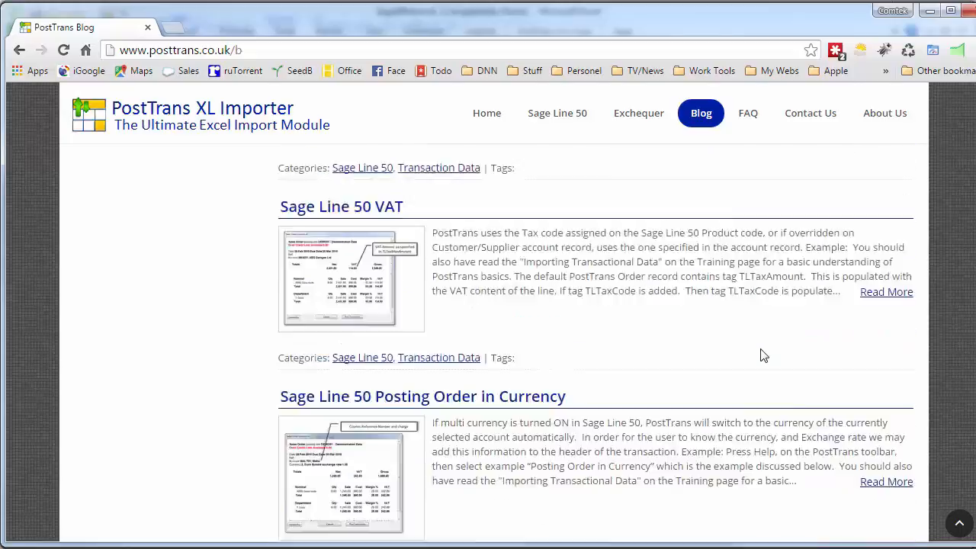
scroll(763, 356, "up", 9)
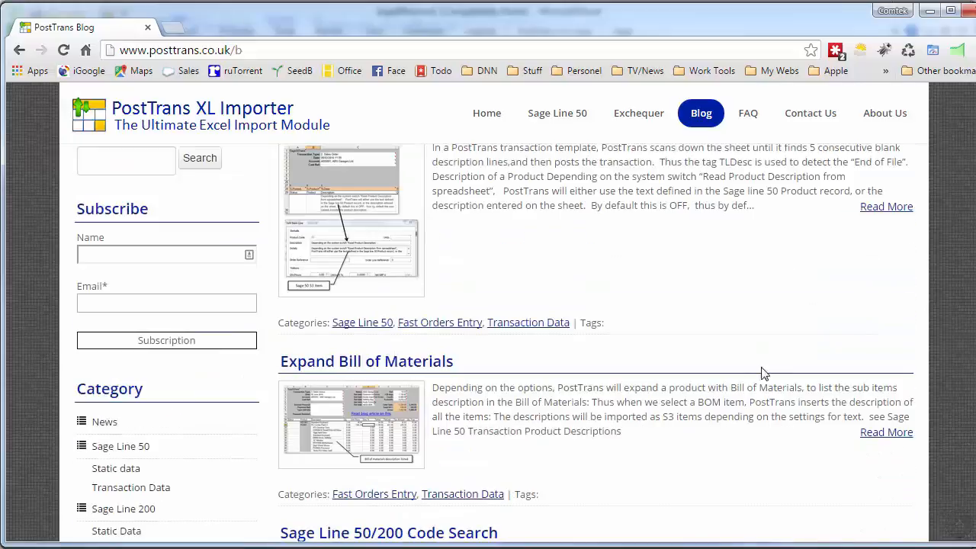
key("alt+Tab")
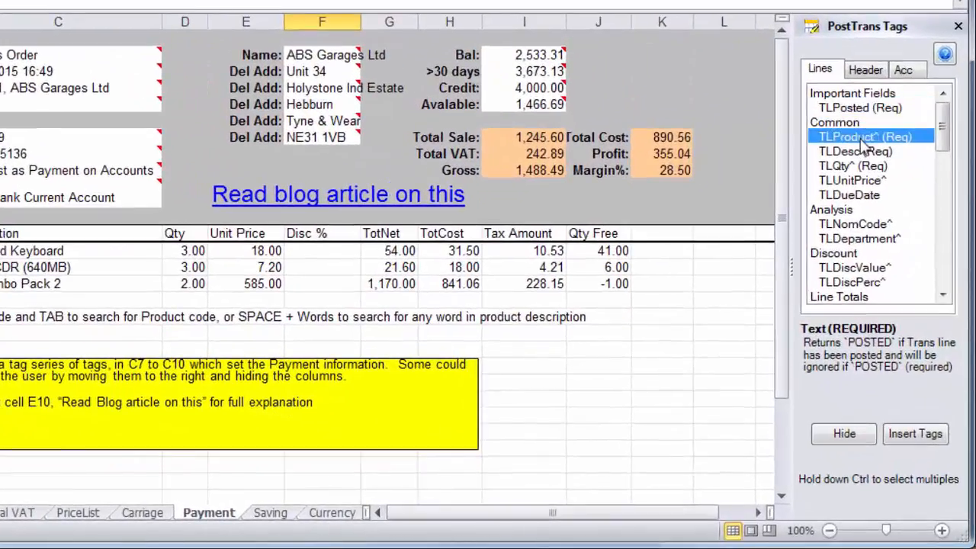
Step: Inspect the TLProduct^ and TLDesc tags and open the 'How Descriptions are Imported' article
left_click(884, 225)
left_click(857, 153)
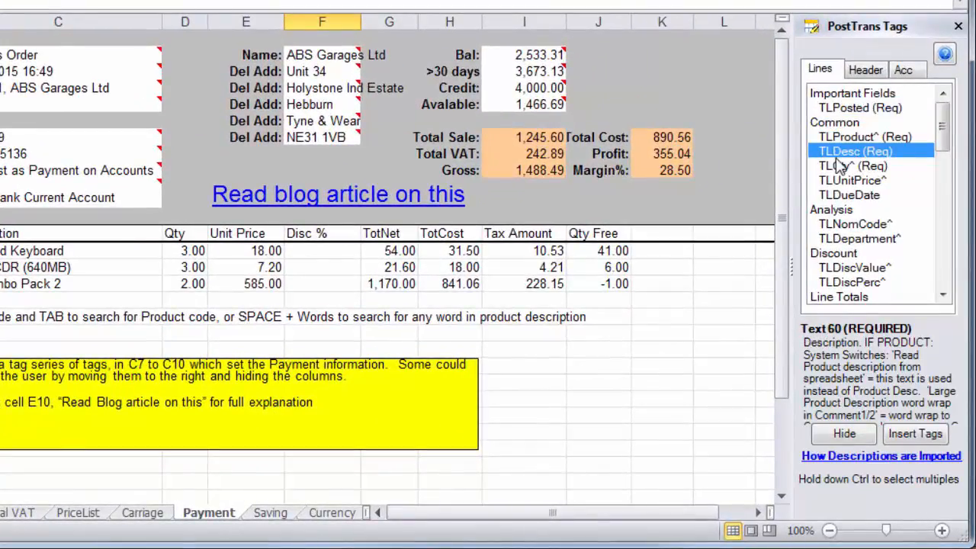
left_click(867, 458)
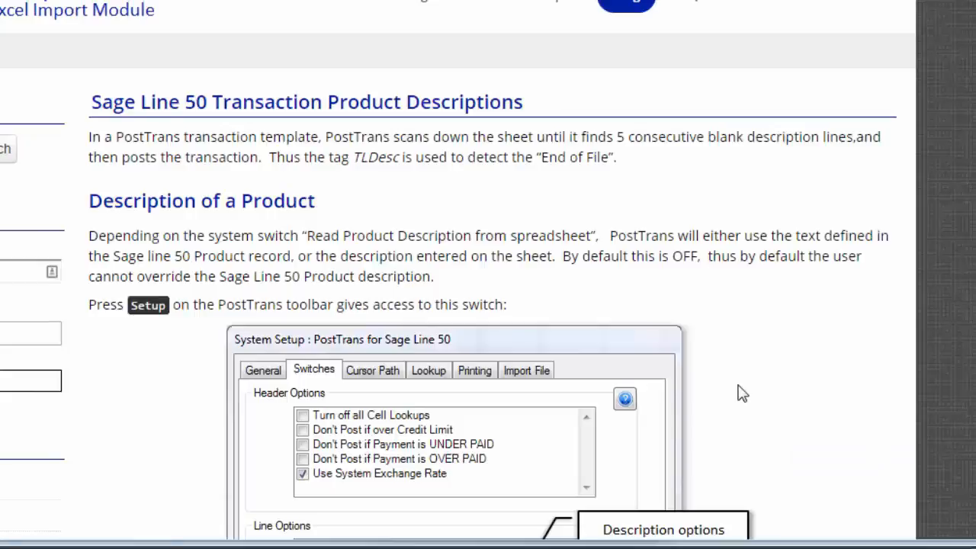
Step: Scroll through the product descriptions article's word-wrap instructions, then go back to Excel
scroll(784, 396, "down", 15)
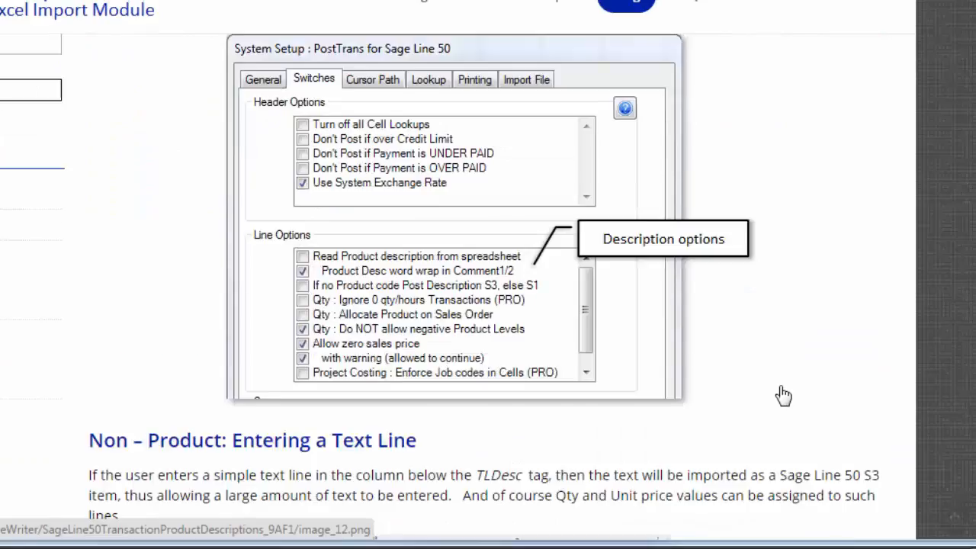
scroll(784, 396, "down", 10)
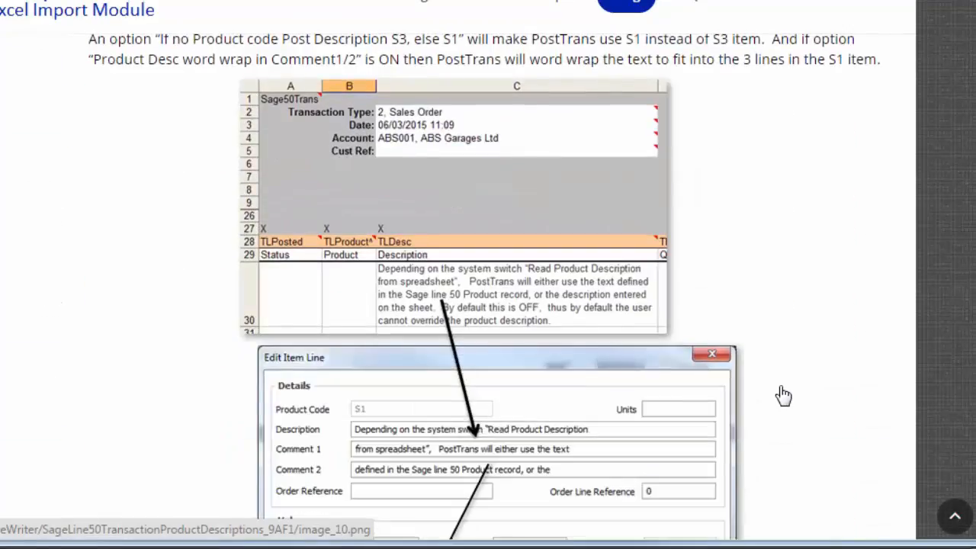
scroll(784, 396, "down", 3)
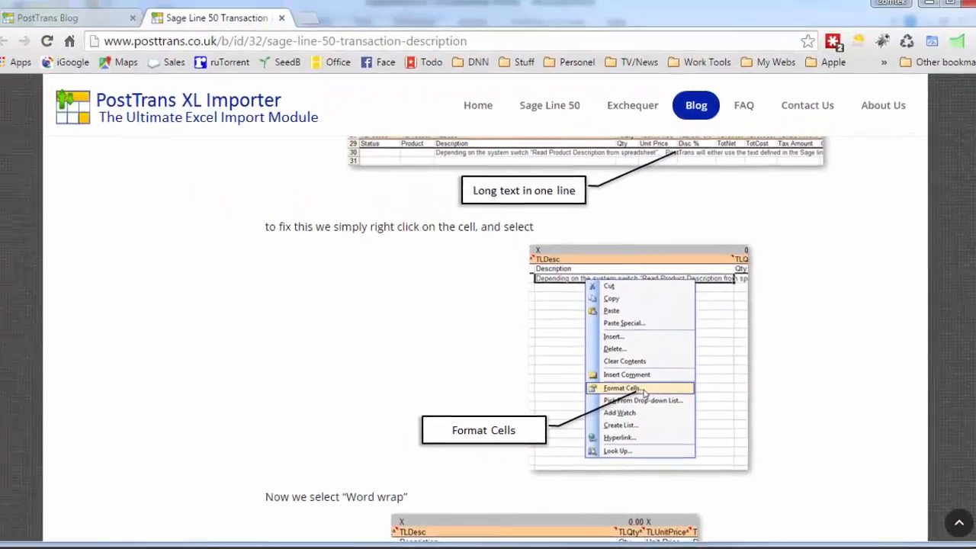
key("alt+Tab")
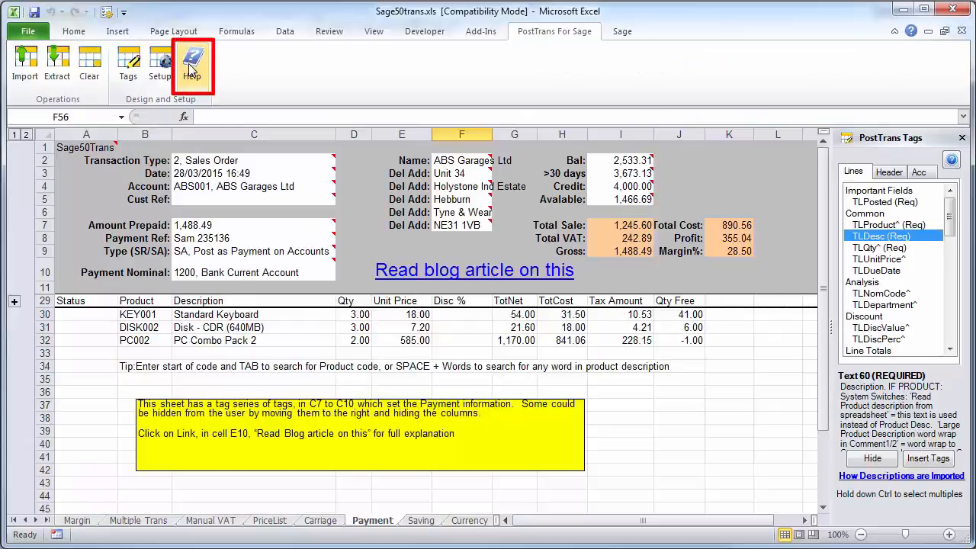
Step: View the 'Training on Transactional templates' help topic, then close the help window
left_click(192, 67)
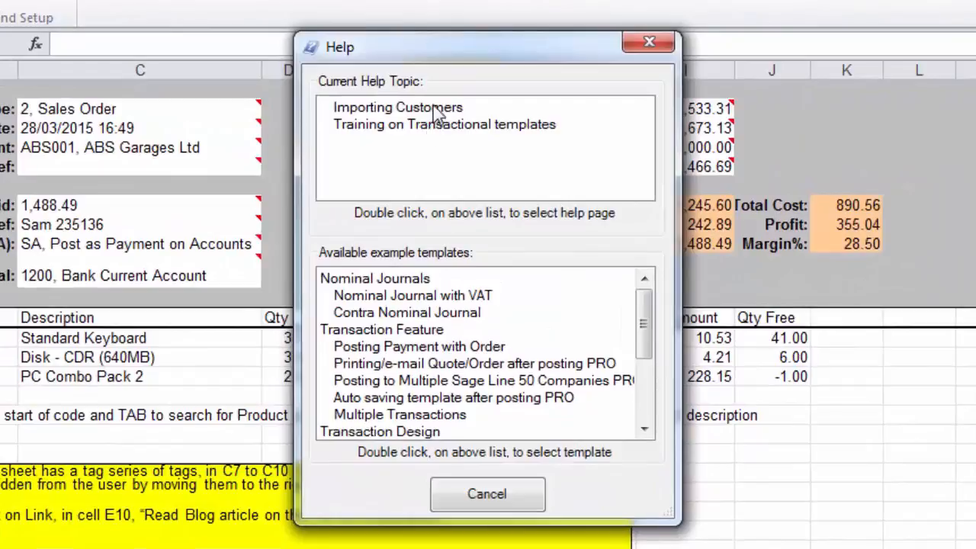
left_click(429, 128)
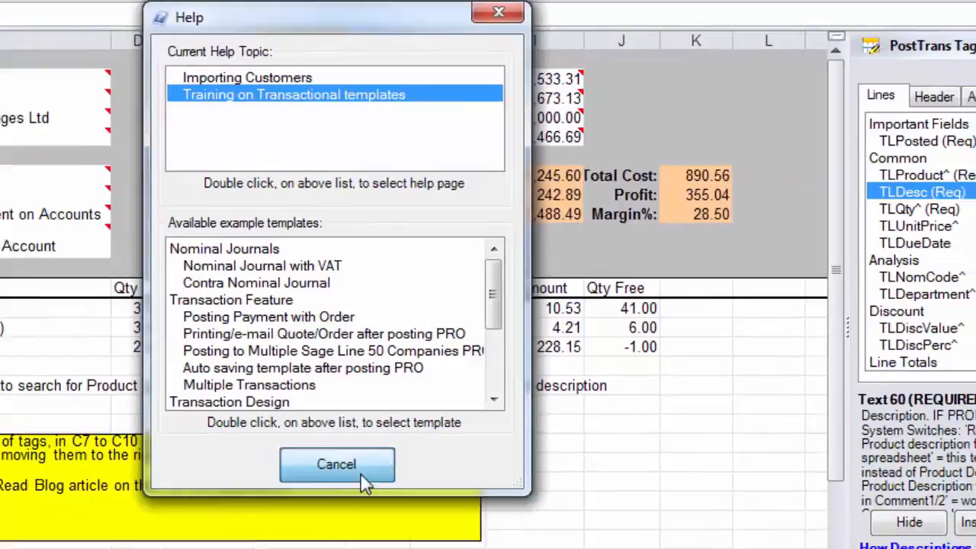
left_click(364, 477)
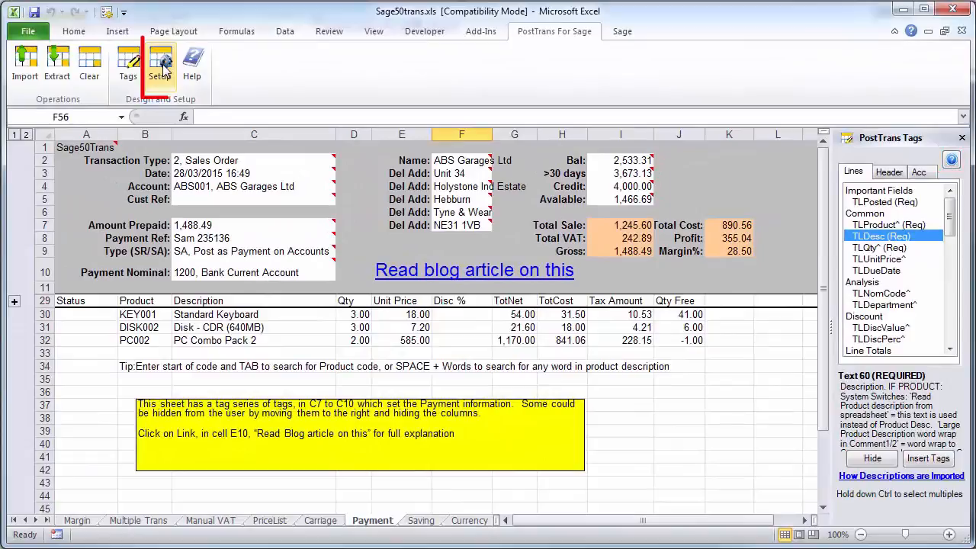
Step: Show the System Setup Cursor Path settings and open their online 'Setting cursor path' article
left_click(159, 97)
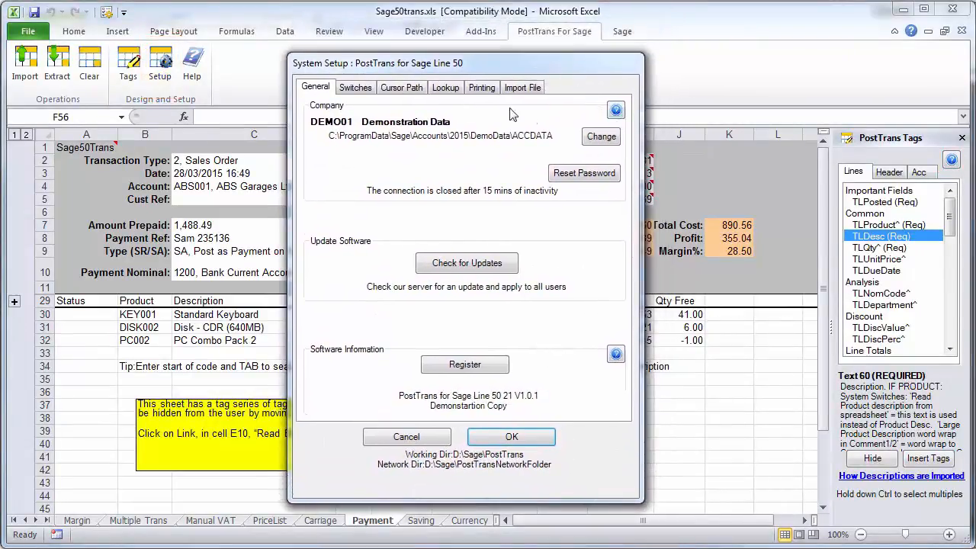
left_click(405, 89)
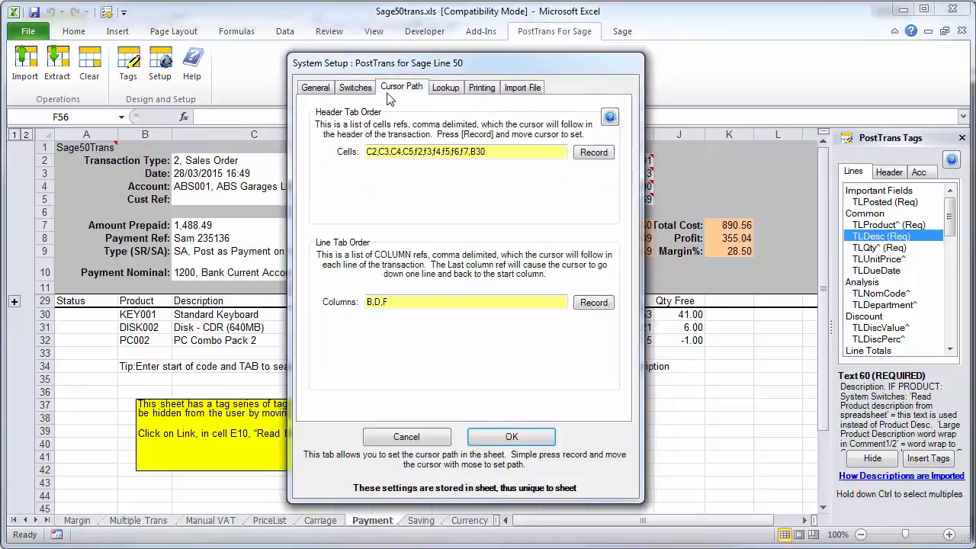
left_click(610, 117)
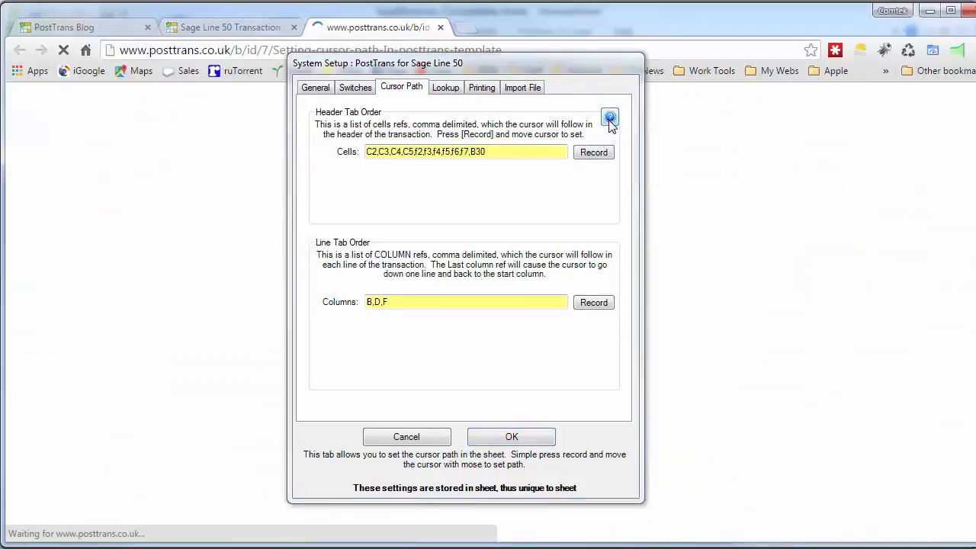
Step: Cancel System Setup and read the cursor path article down to 'How to define the Cursor Path'
left_click(426, 439)
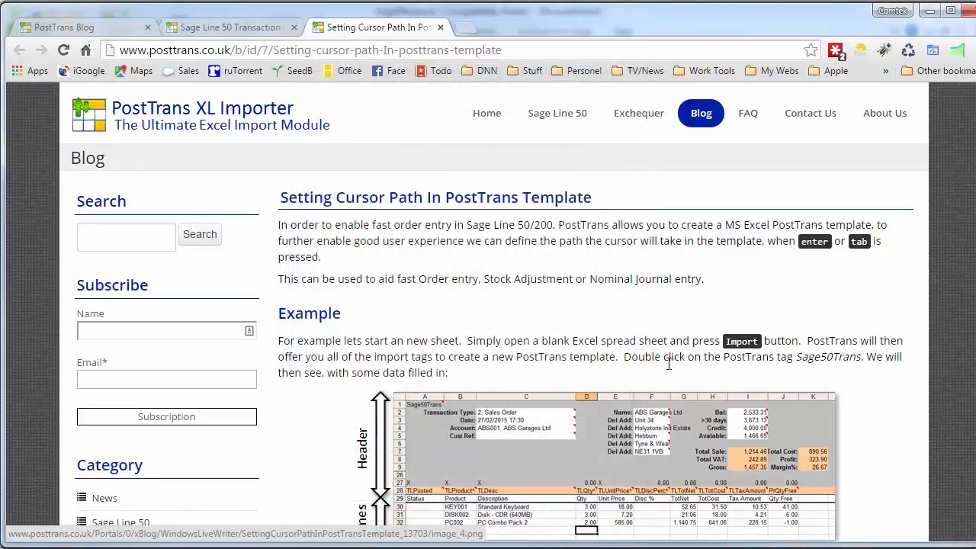
scroll(656, 412, "down", 4)
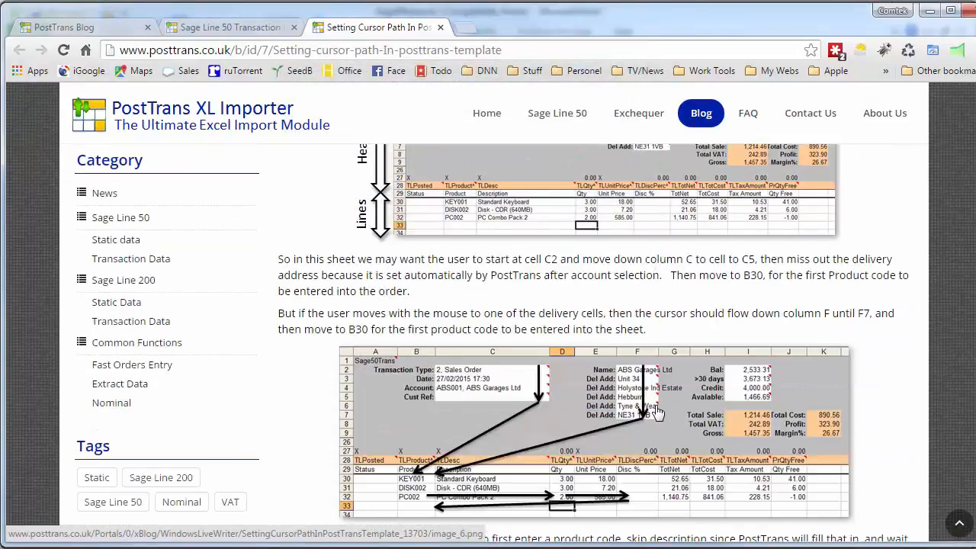
scroll(656, 412, "down", 4)
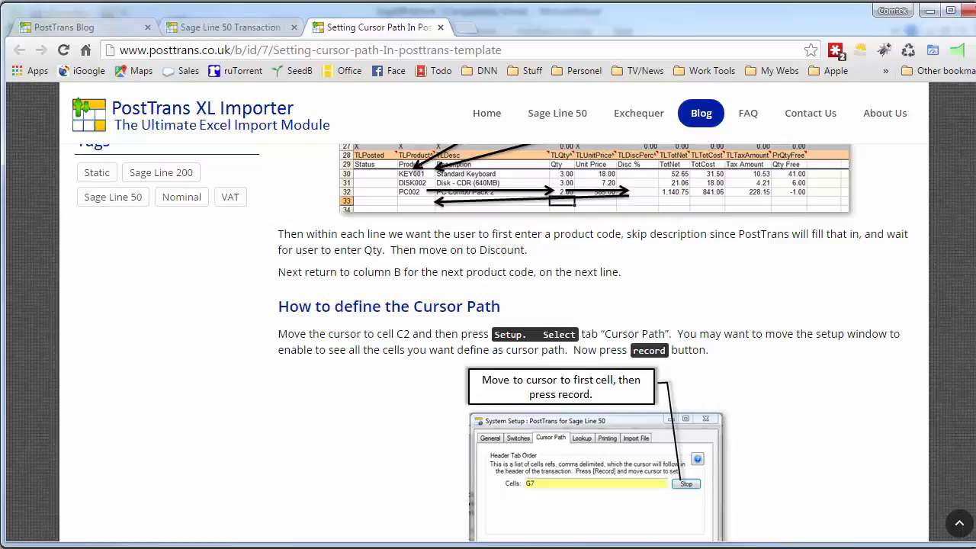
key("alt+Tab")
key("Escape")
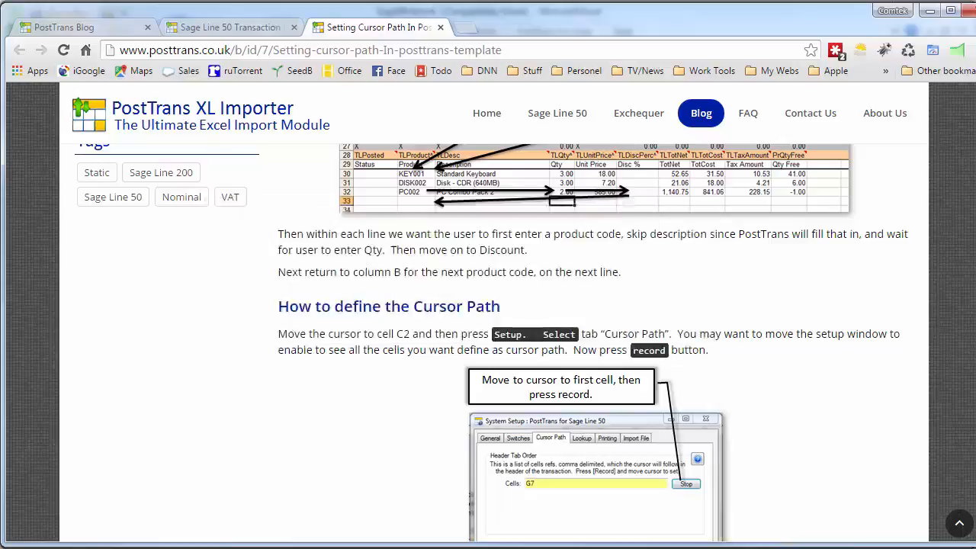